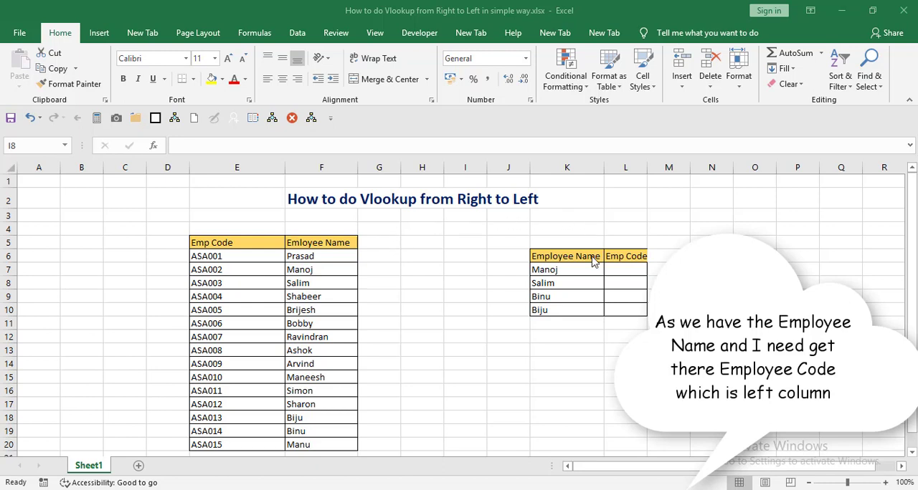
# - Widen column L slightly so that the Emp Code header fits within the cell
pyautogui.click(647, 166)
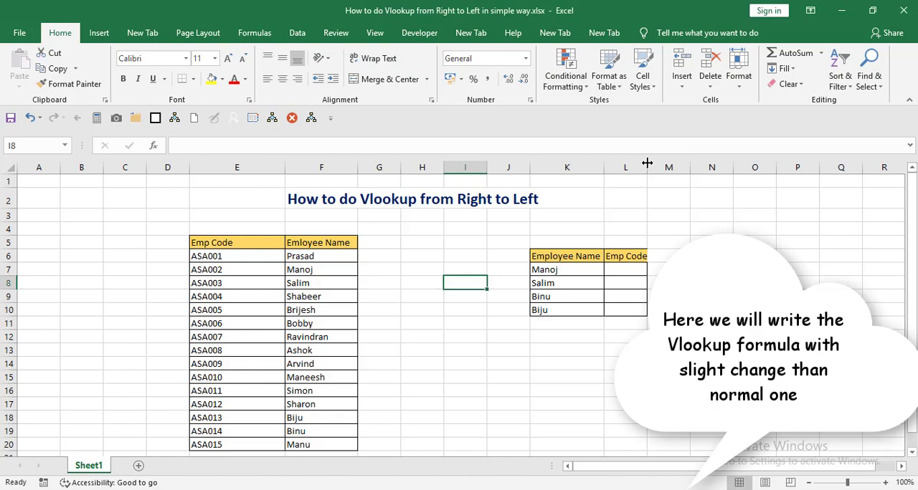
pyautogui.moveTo(648, 164)
pyautogui.mouseDown()
pyautogui.moveTo(664, 165)
pyautogui.moveTo(650, 165)
pyautogui.mouseUp()
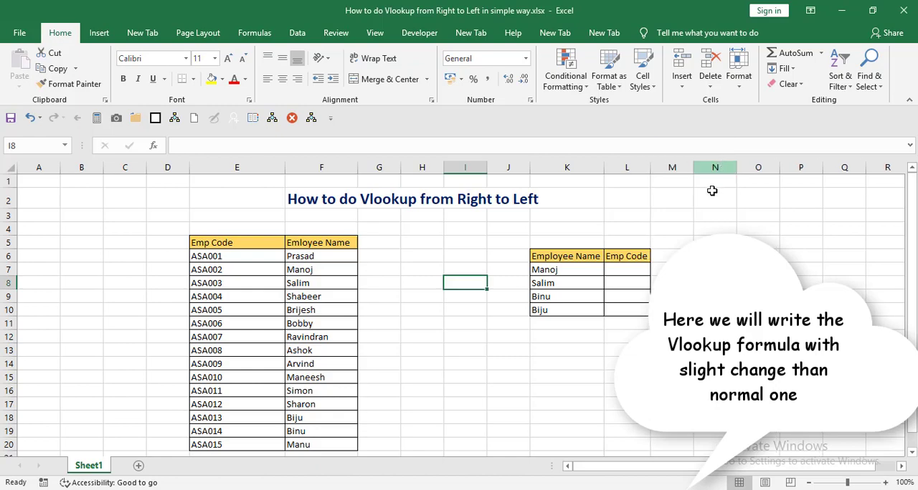
# - Start a VLOOKUP formula in L7 with K7 as the lookup value
pyautogui.click(630, 269)
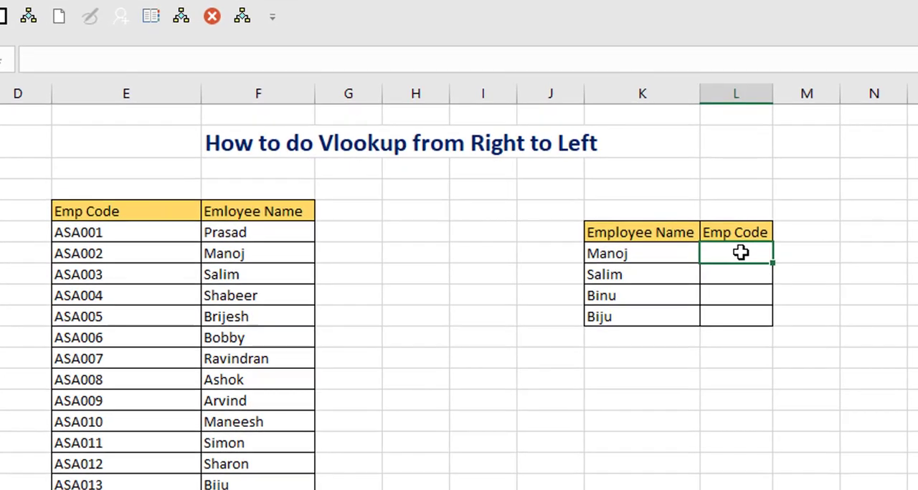
pyautogui.write('=vl')
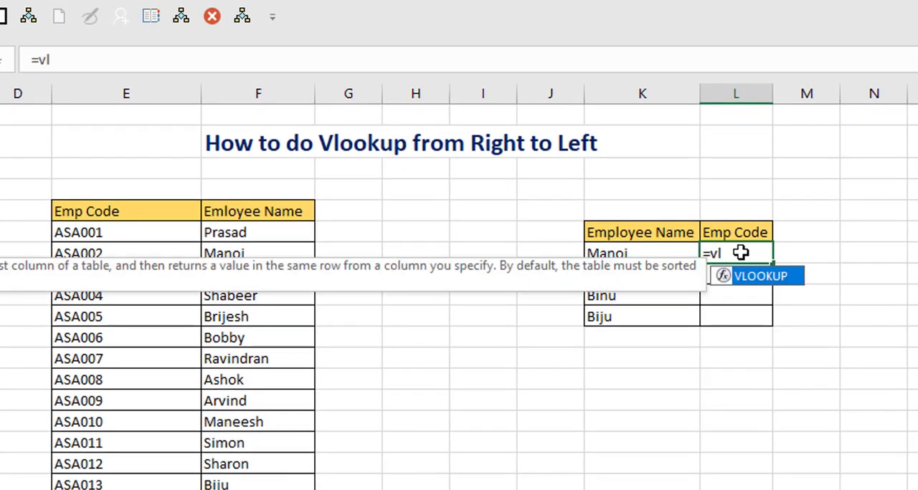
pyautogui.doubleClick(761, 277)
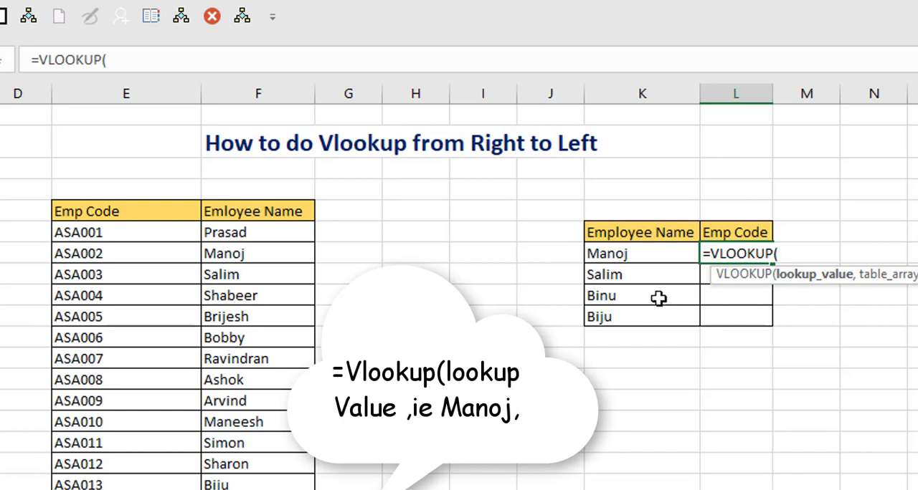
pyautogui.click(638, 253)
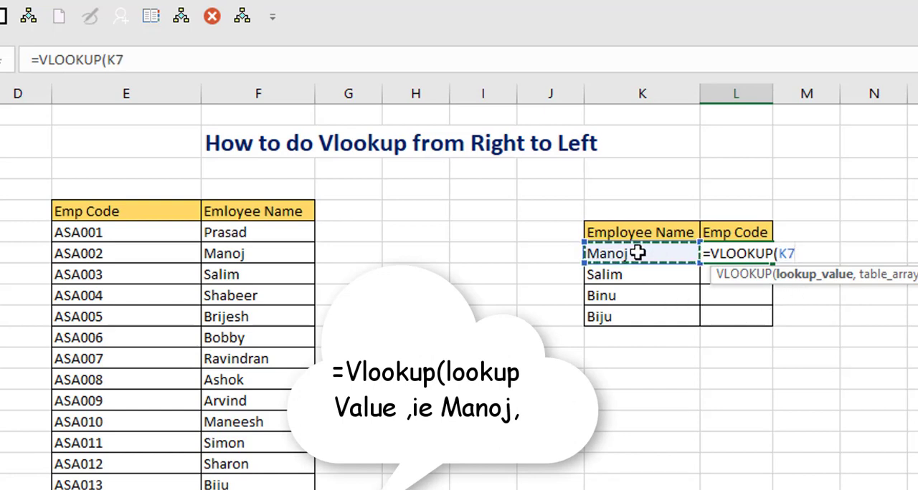
pyautogui.write(',')
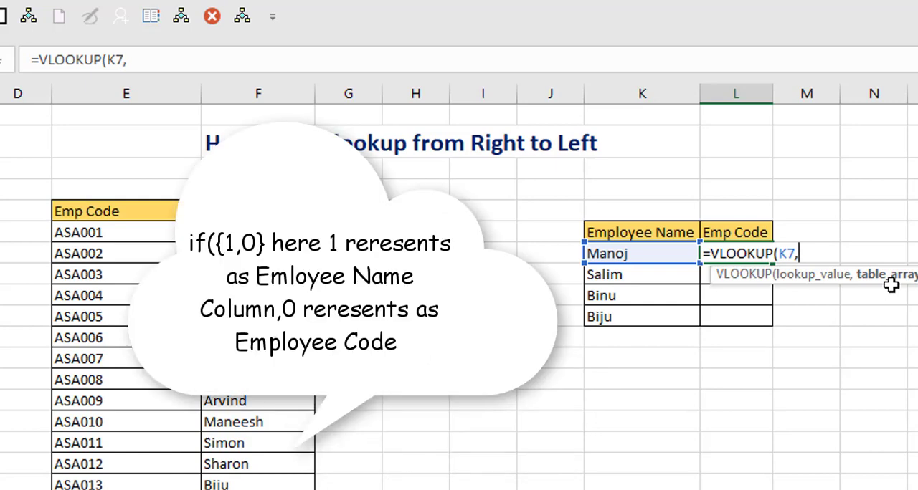
# - Nest an IF function as the VLOOKUP table array, using the array constant {1,0} as its logical test
pyautogui.write('if')
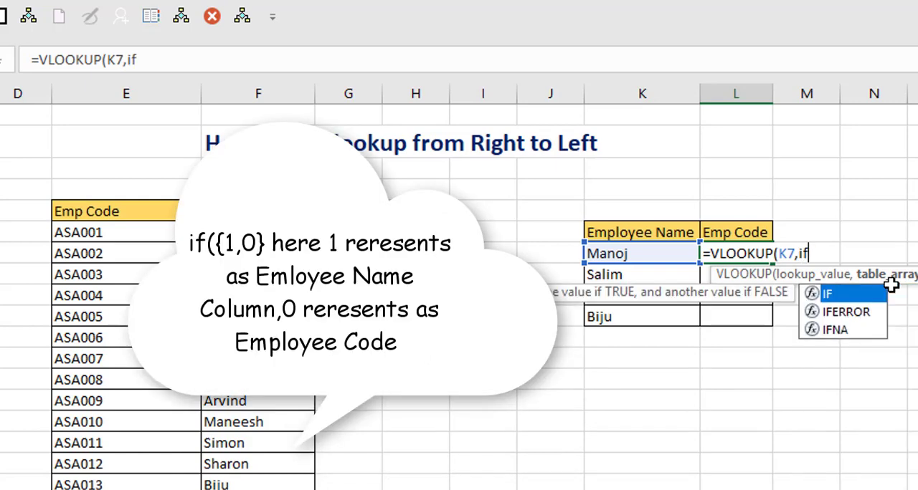
pyautogui.write('(')
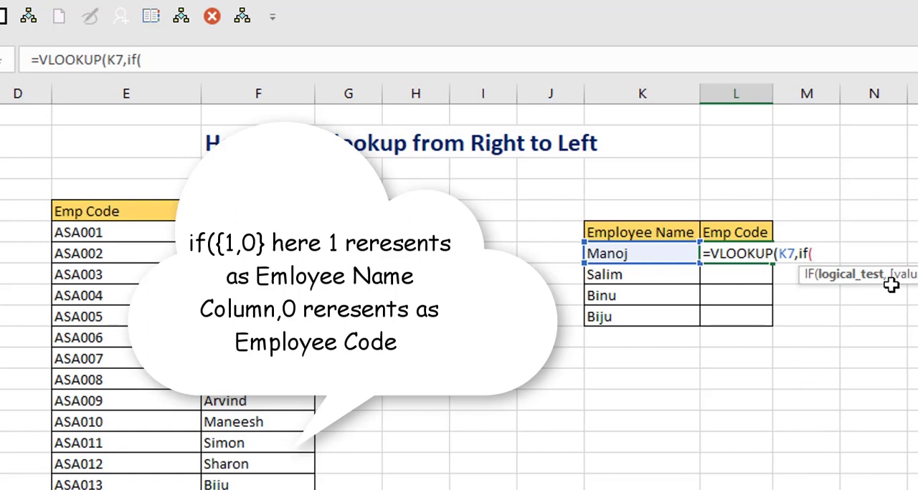
pyautogui.write('{')
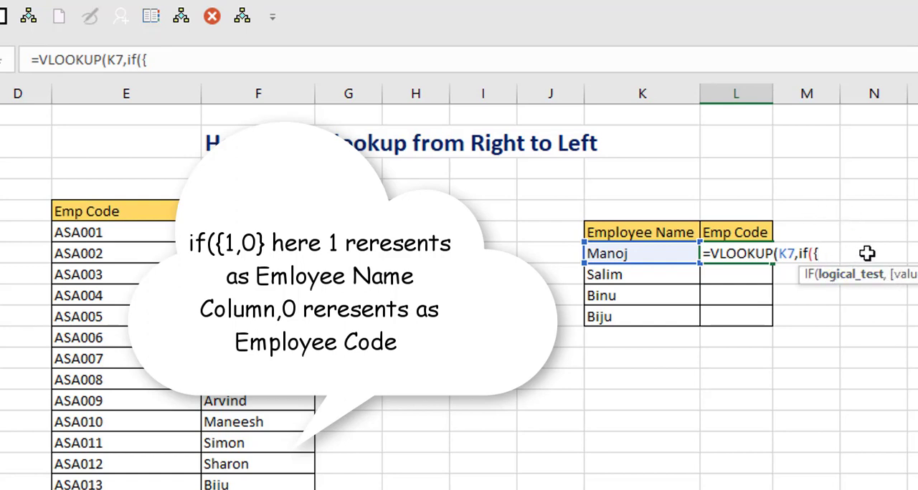
pyautogui.write('1,0}')
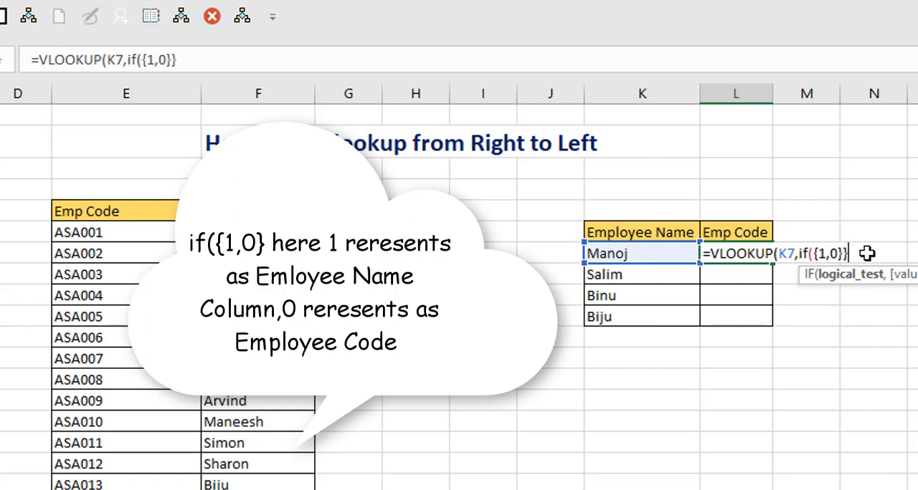
pyautogui.press('BackSpace')
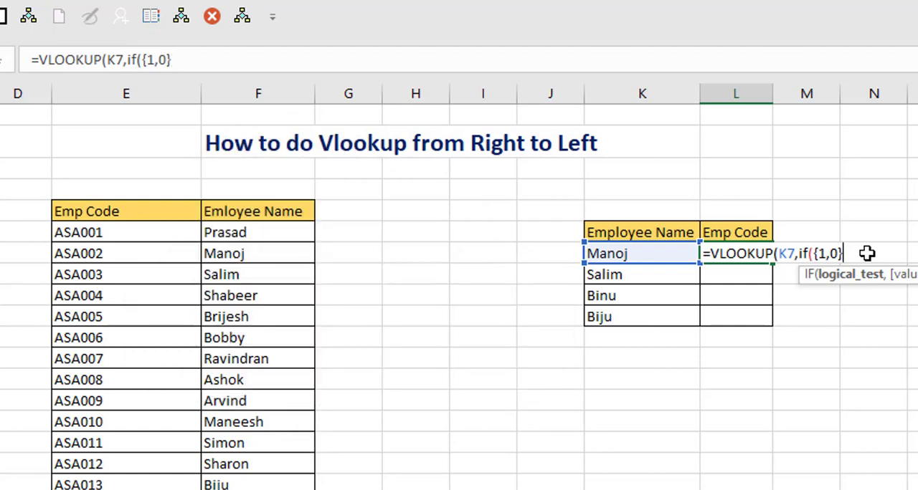
pyautogui.write(',')
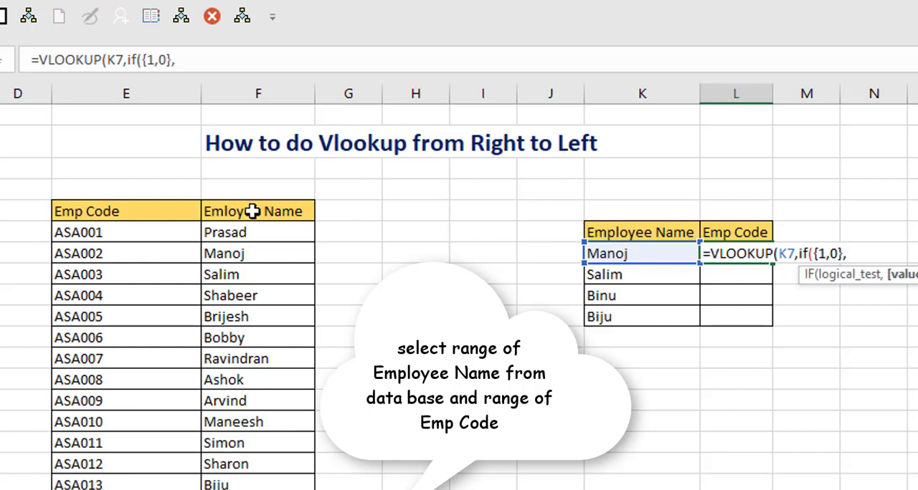
# - Supply the absolute ranges $F$5:$F$20 and $E$5:$E$20 as the IF function's true and false values
pyautogui.moveTo(253, 211); pyautogui.dragTo(252, 489)
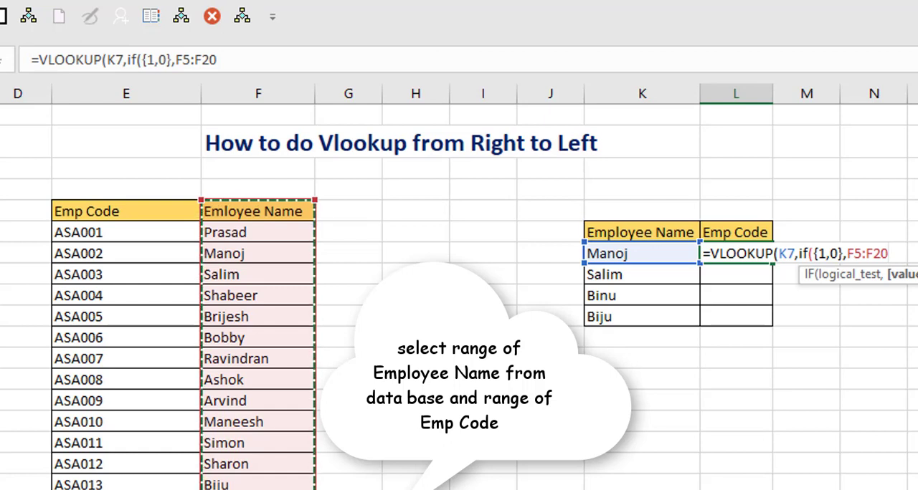
pyautogui.press('F4')
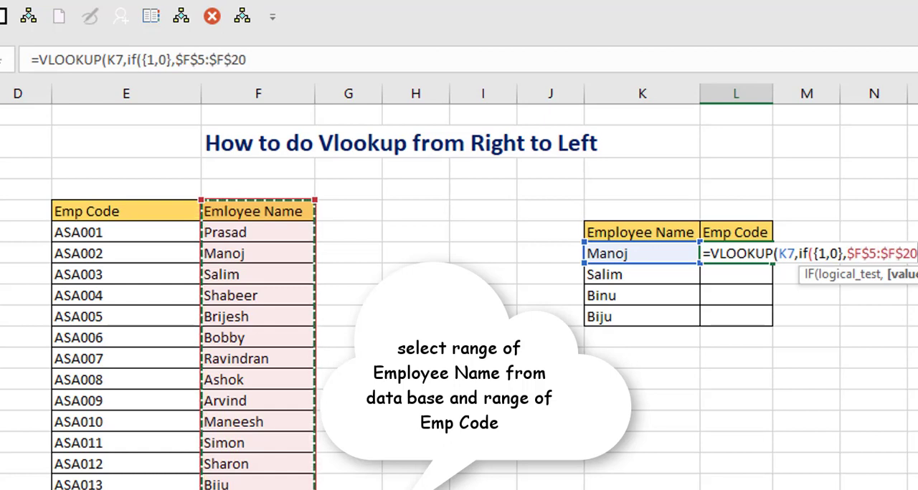
pyautogui.write(',')
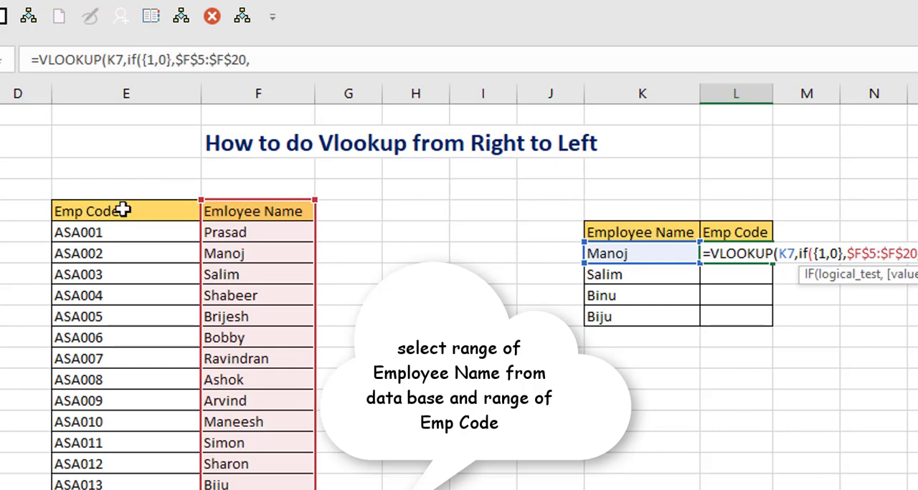
pyautogui.moveTo(123, 210); pyautogui.dragTo(108, 472)
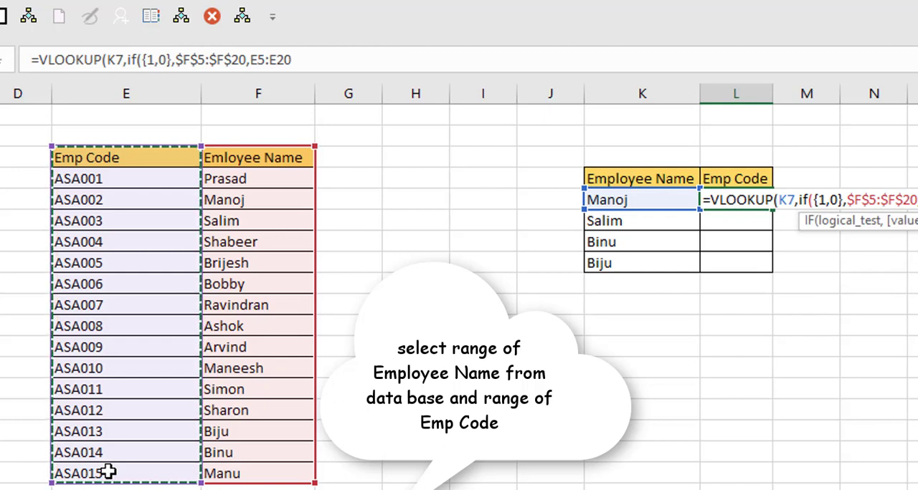
pyautogui.press('F4')
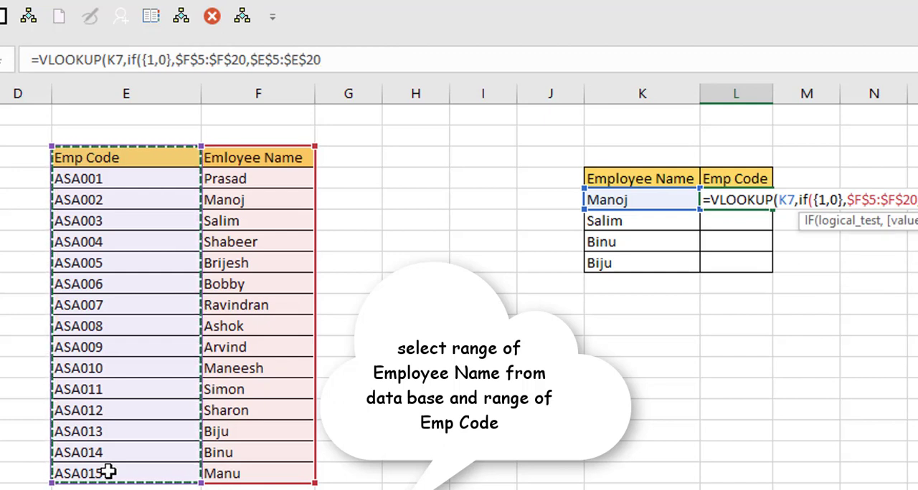
pyautogui.hotkey('shift', 'Left')
pyautogui.hotkey('shift', 'Left')
pyautogui.hotkey('shift', 'Left')
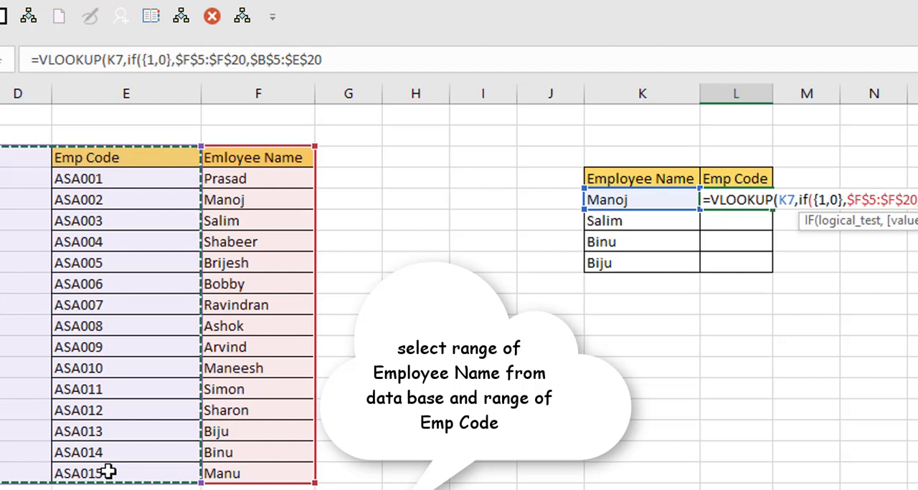
pyautogui.hotkey('shift', 'Right')
pyautogui.hotkey('shift', 'Right')
pyautogui.hotkey('shift', 'Right')
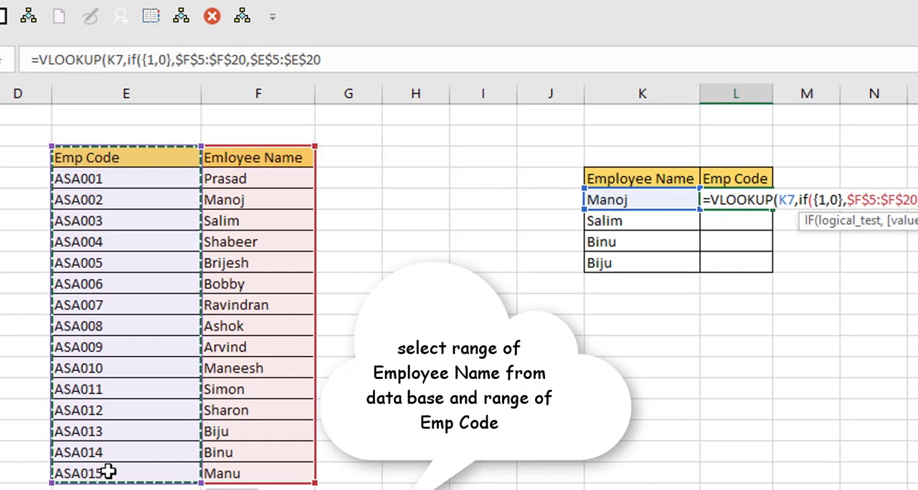
# - Close the IF function, finish the VLOOKUP with column index 2 and exact match 0, and enter the formula
pyautogui.write(')')
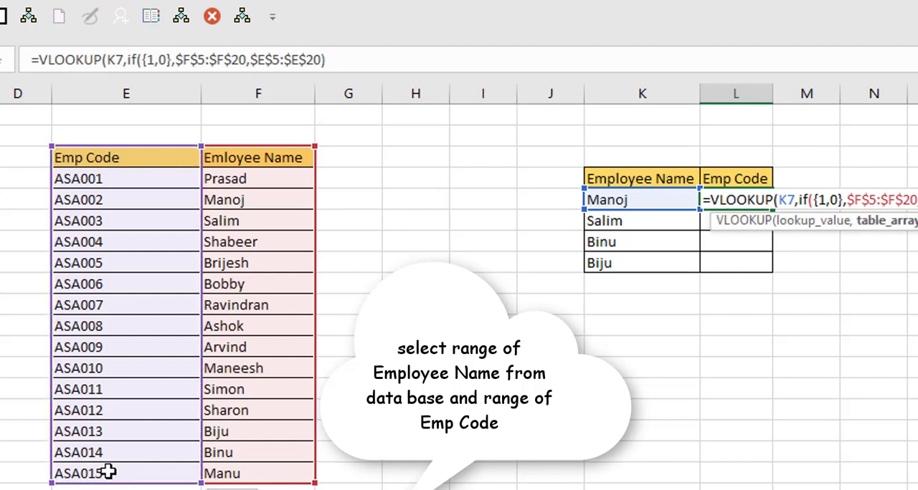
pyautogui.write(',')
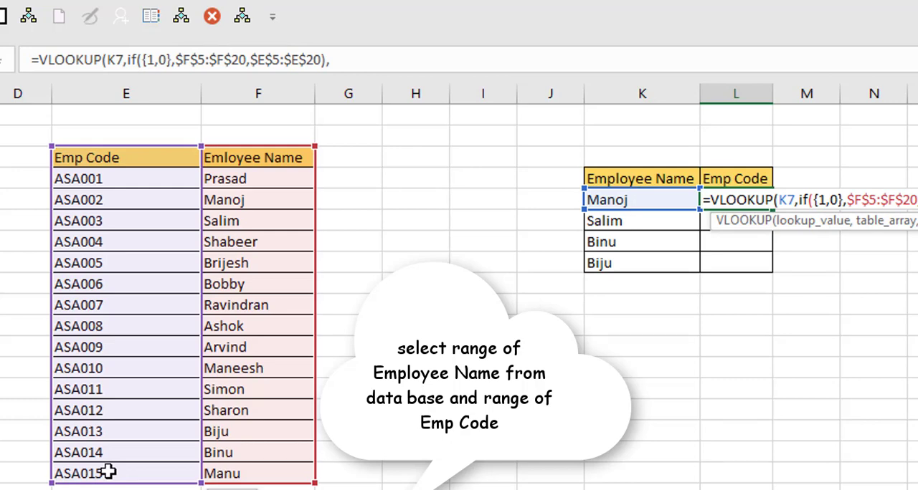
pyautogui.write('2')
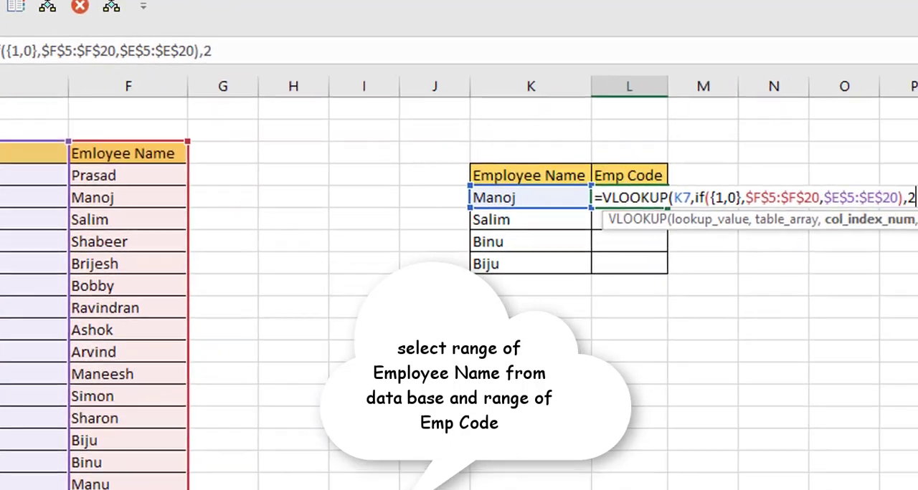
pyautogui.write(',0')
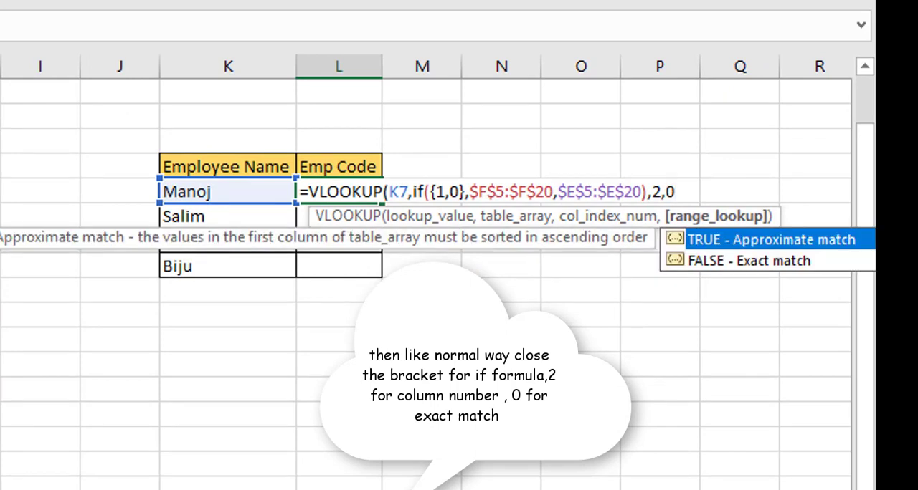
pyautogui.write(')')
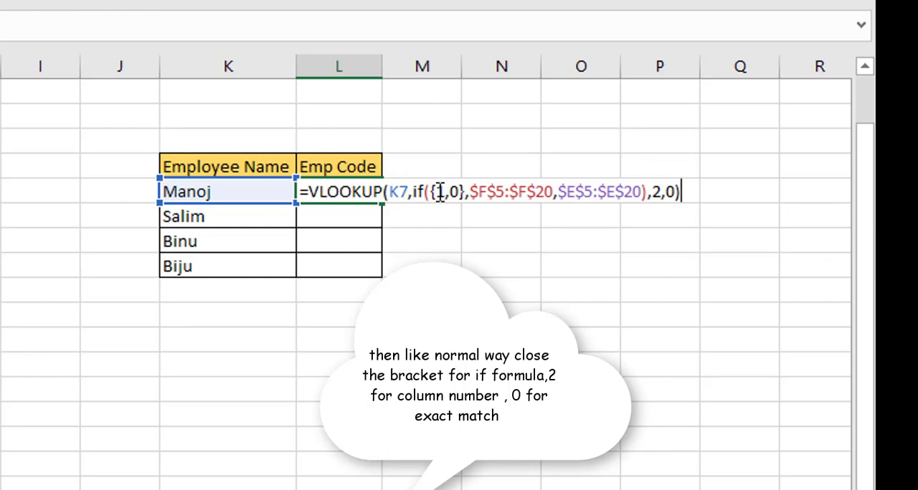
pyautogui.press('Return')
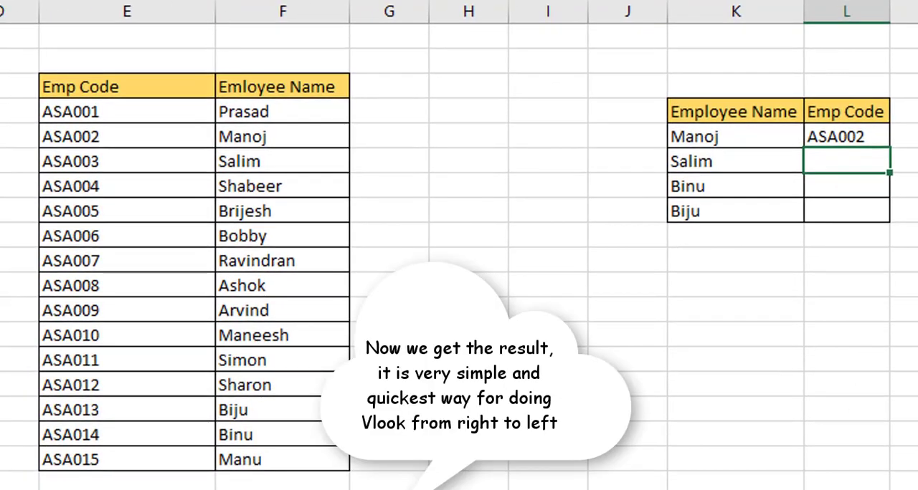
# - Fill the VLOOKUP formula from L7 down to L10
pyautogui.click(844, 139)
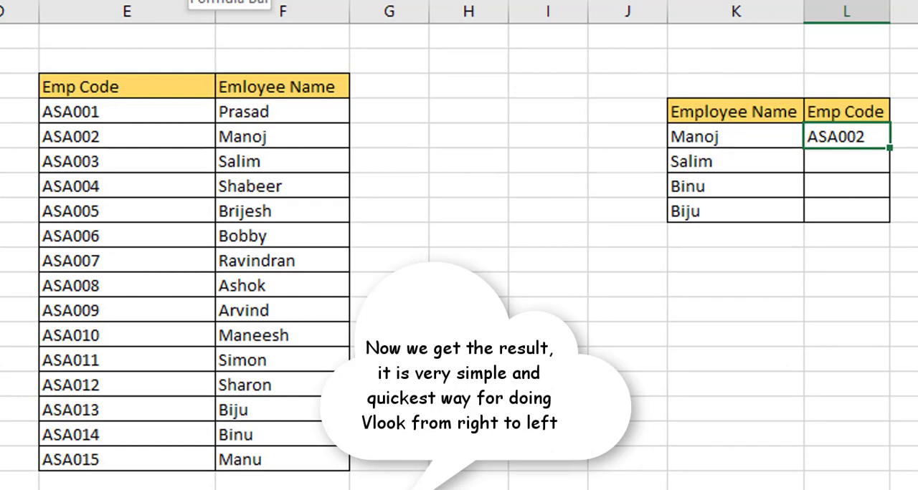
pyautogui.click(190, 1)
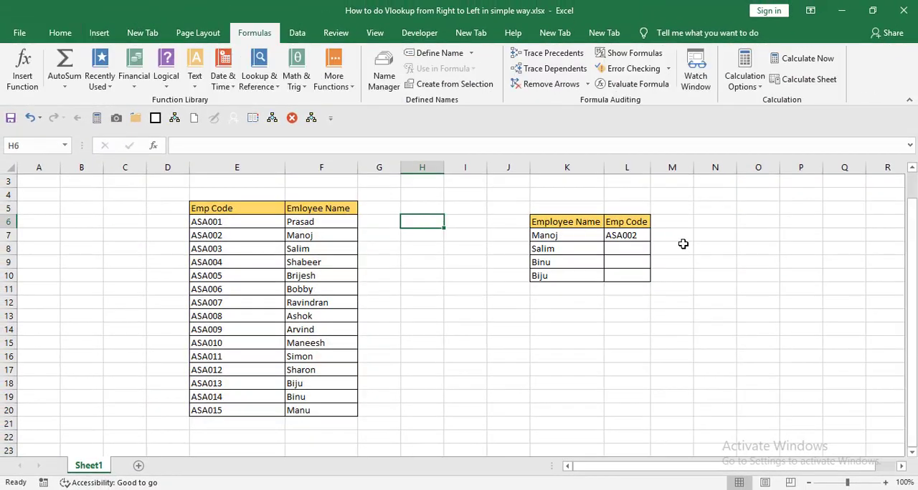
pyautogui.click(636, 240)
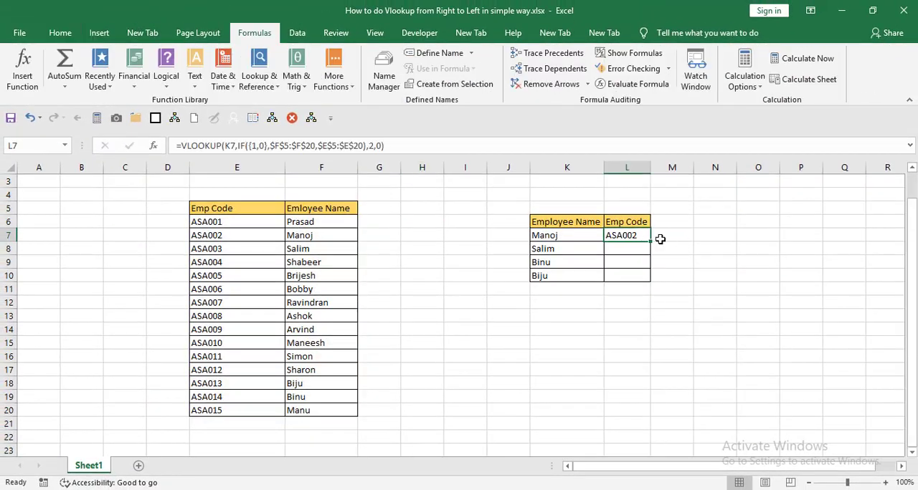
pyautogui.moveTo(651, 243); pyautogui.dragTo(647, 282)
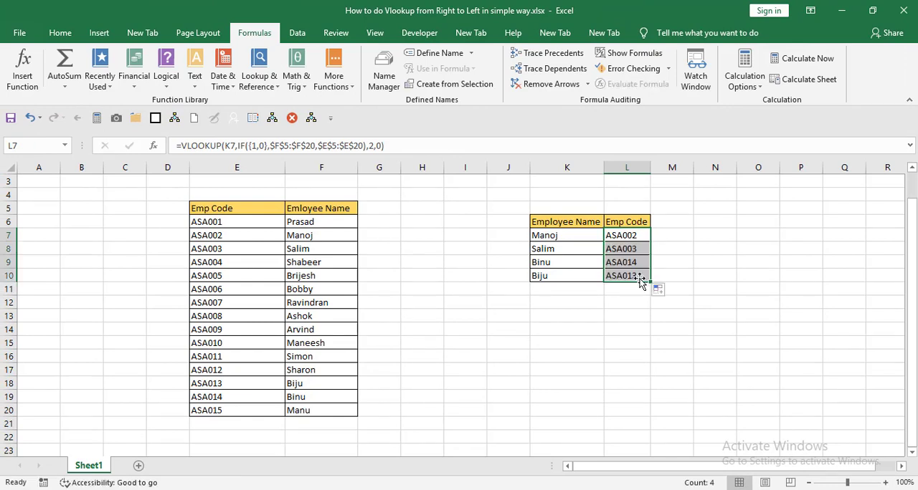
# - Replace the employee name in K9 with the one listed beside code ASA008 to test the lookup
pyautogui.click(546, 262)
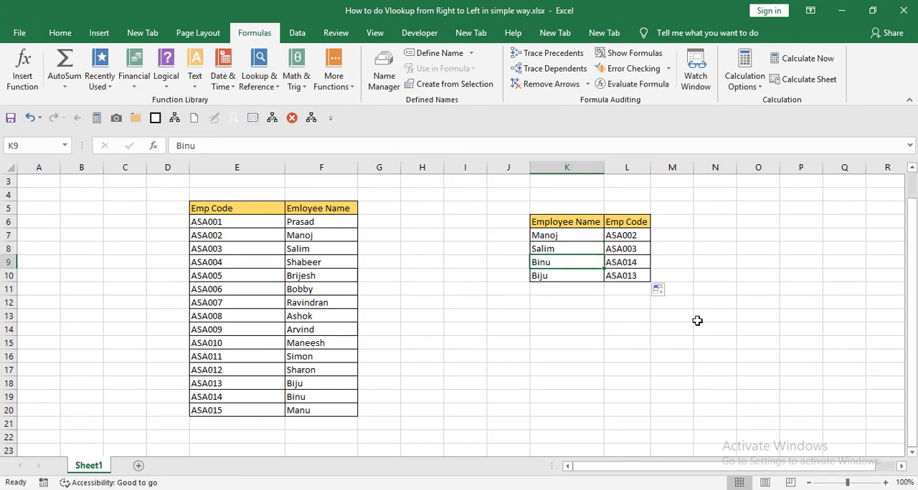
pyautogui.write('Ashok')
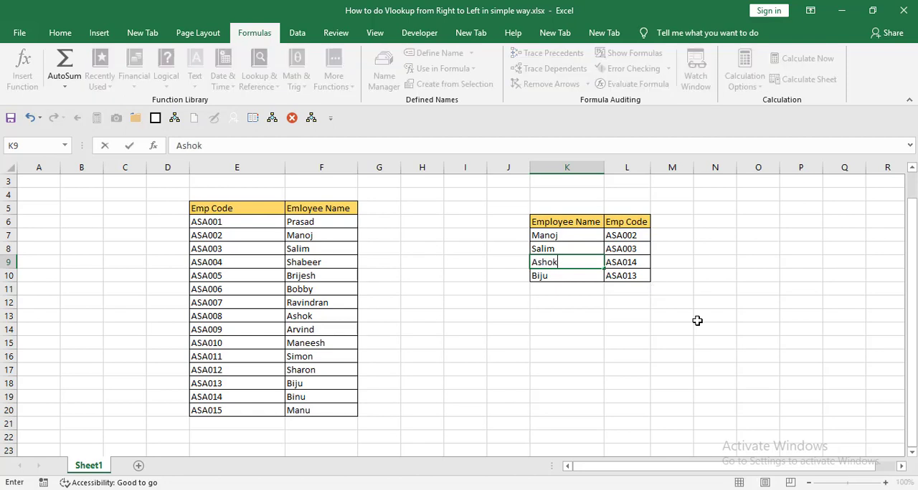
pyautogui.press('Return')
pyautogui.moveTo(688, 331); pyautogui.dragTo(721, 239)
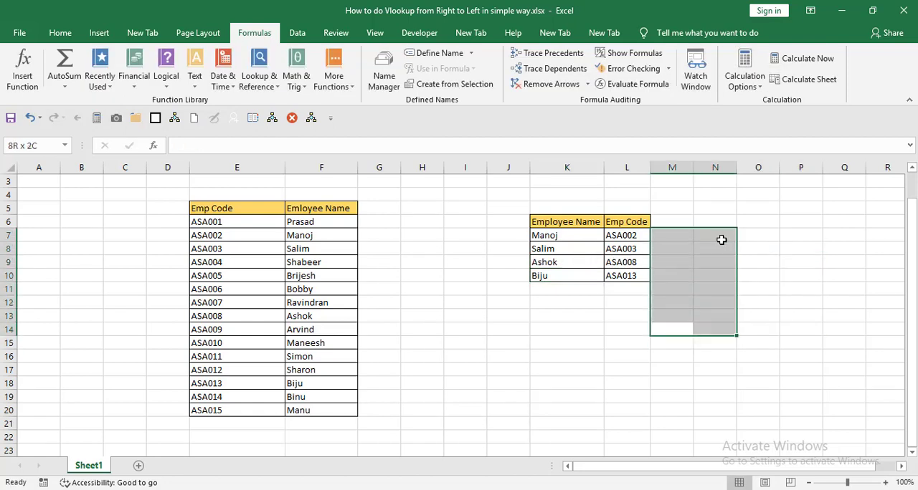
pyautogui.click(721, 240)
# - Run Evaluate Formula on the VLOOKUP in L7 and evaluate its K7 reference and the IF({1,0}) array
pyautogui.click(634, 253)
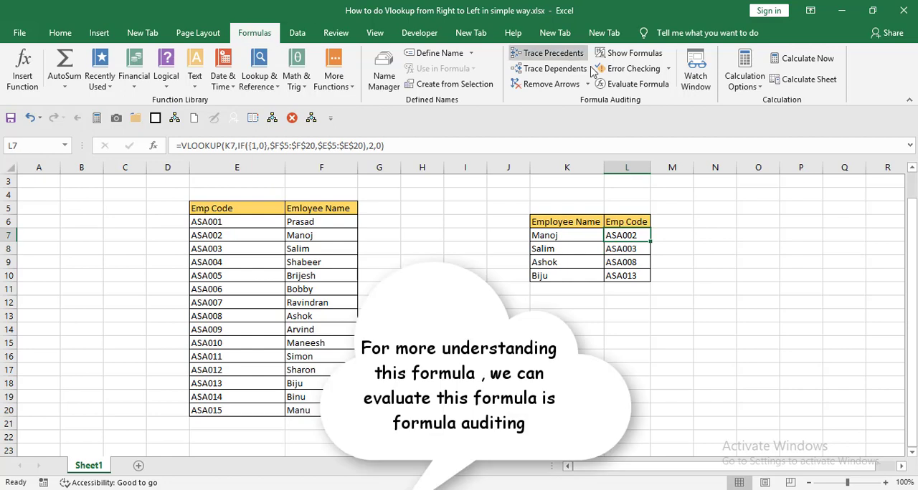
pyautogui.click(627, 88)
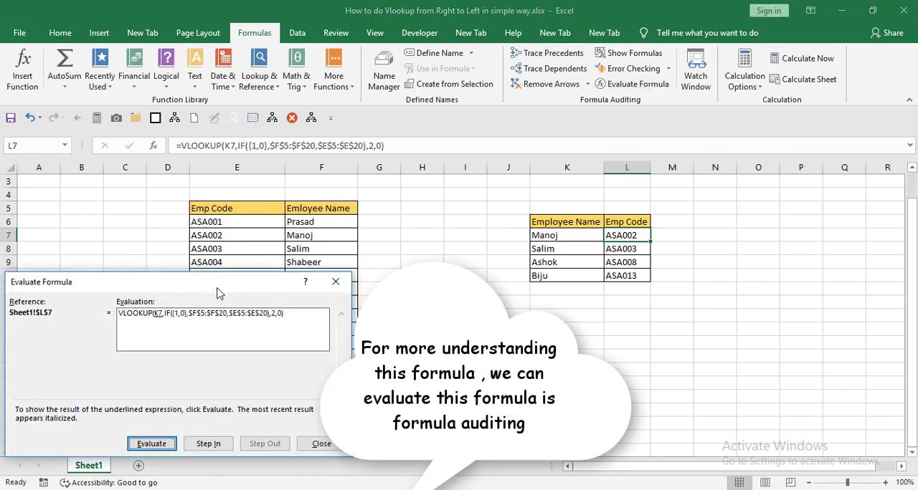
pyautogui.moveTo(219, 293); pyautogui.dragTo(297, 188)
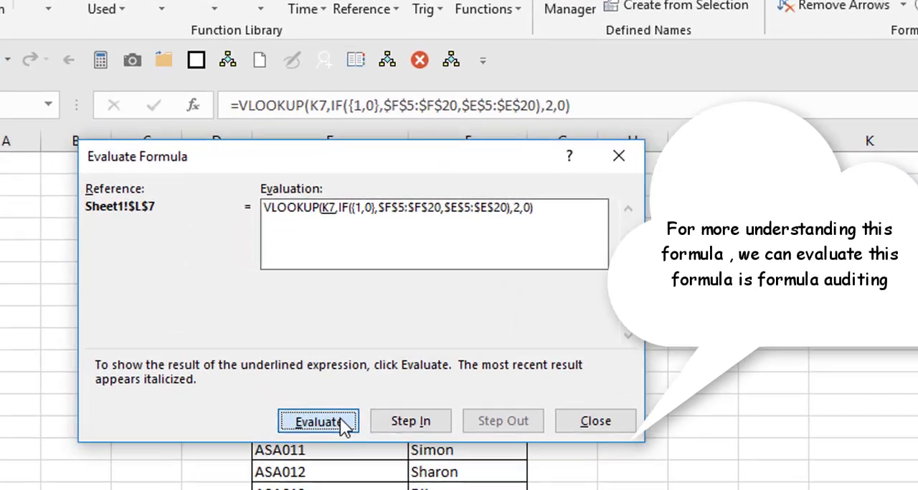
pyautogui.click(342, 420)
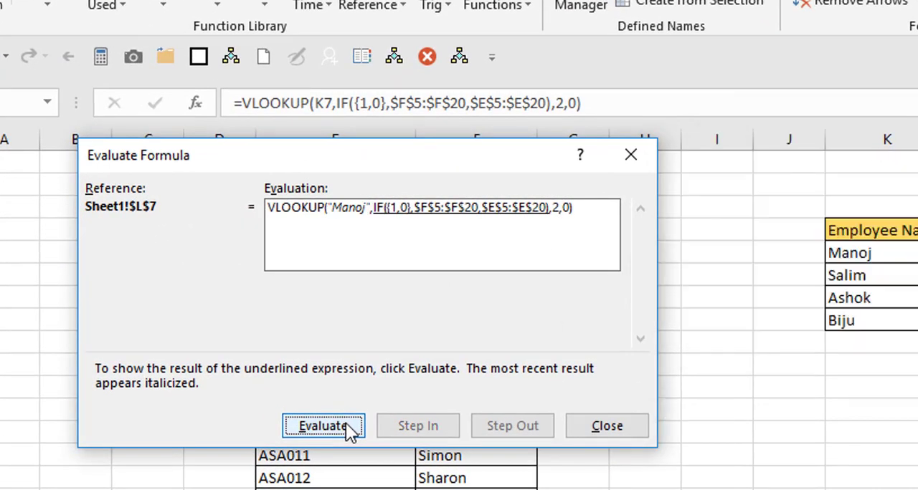
pyautogui.click(346, 423)
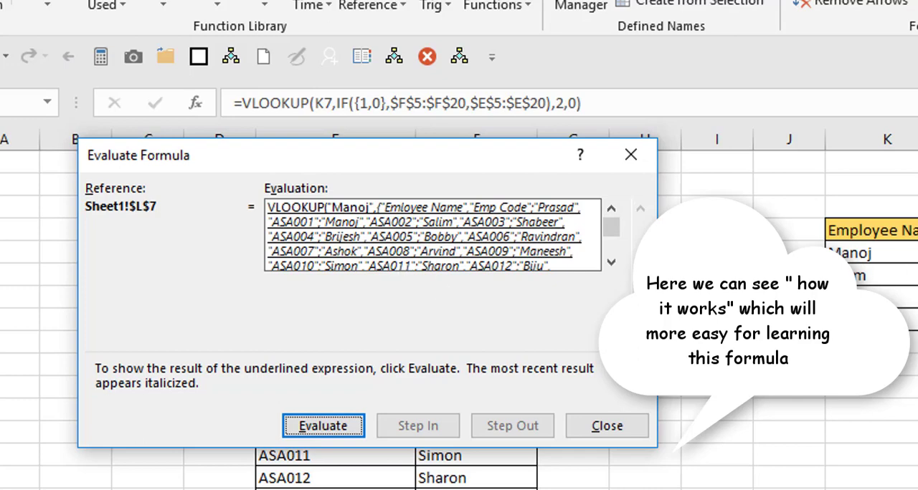
# - Compare the evaluated array with the employee table, evaluate the VLOOKUP through to its final result, and close the formula evaluation
pyautogui.moveTo(679, 139); pyautogui.dragTo(917, 23)
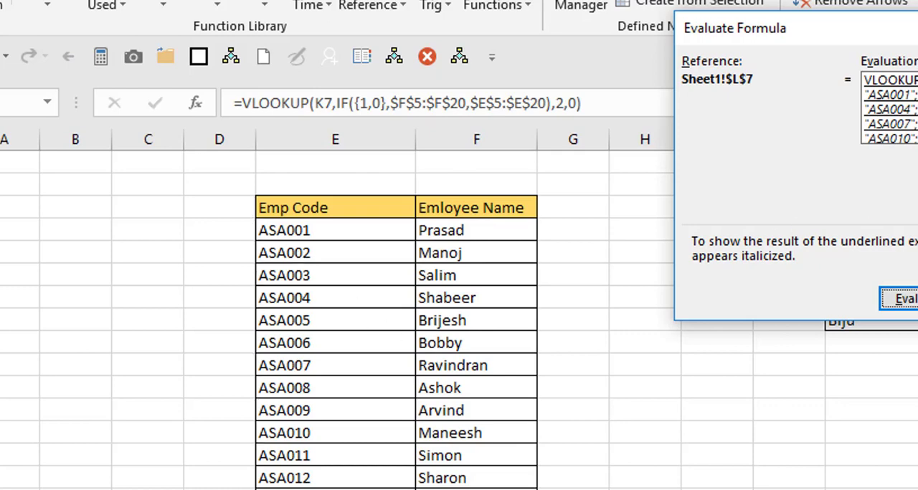
pyautogui.scroll(-4, 889, 108)
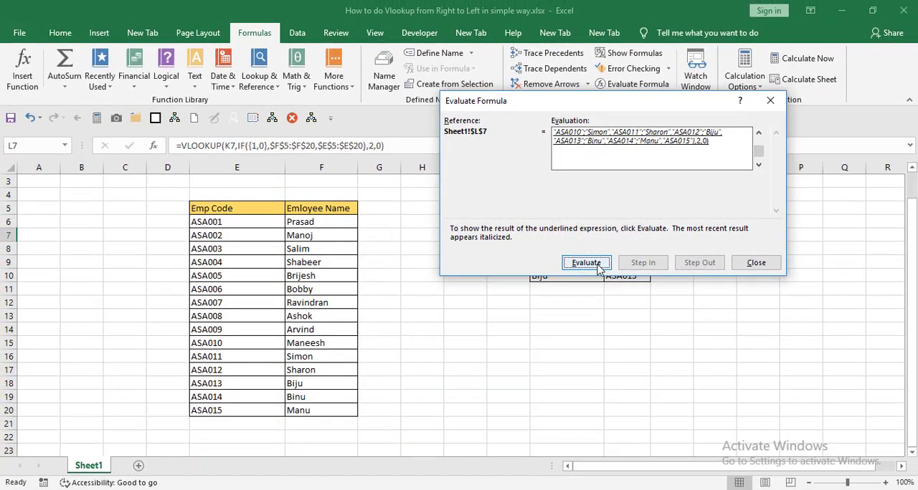
pyautogui.click(904, 299)
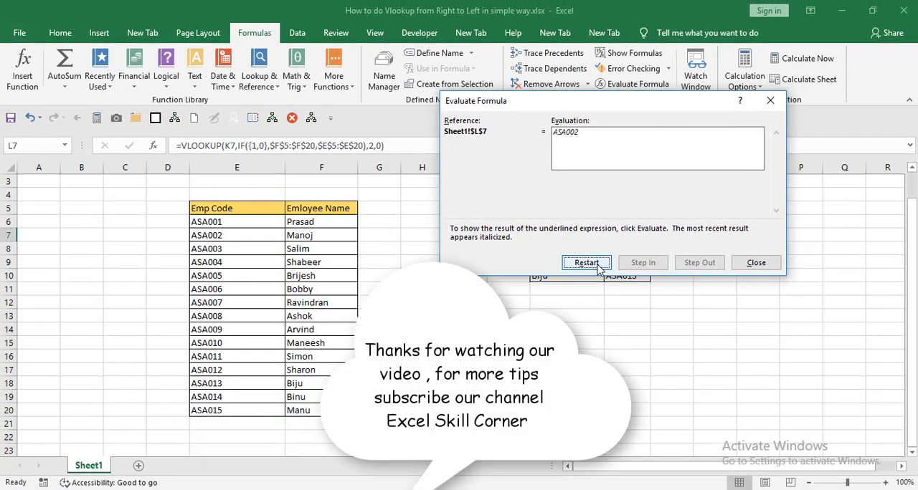
pyautogui.click(599, 267)
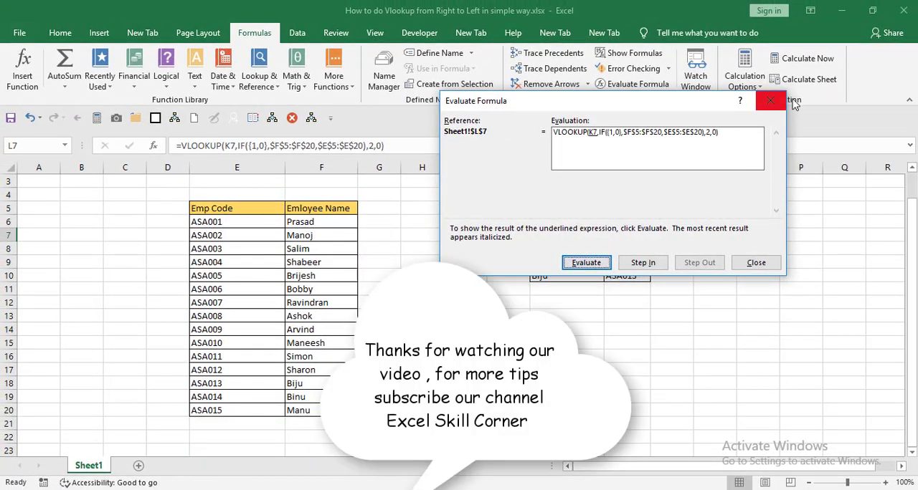
pyautogui.click(770, 102)
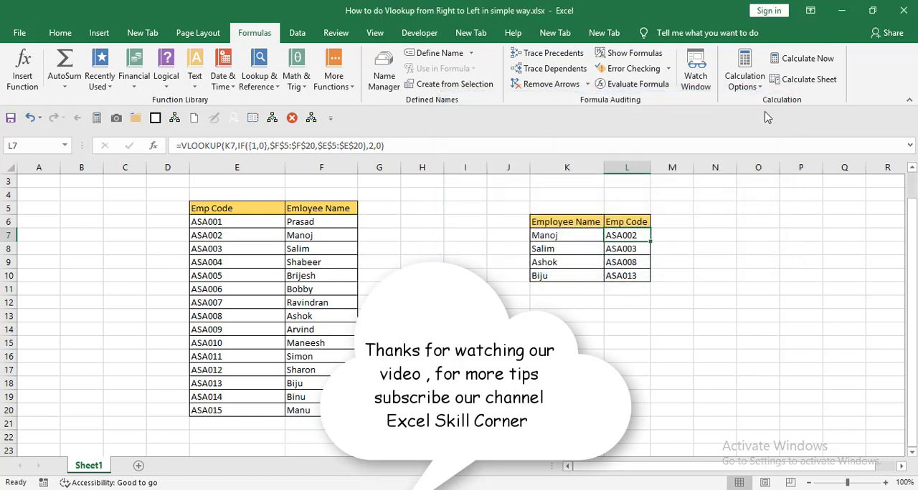
pyautogui.click(508, 330)
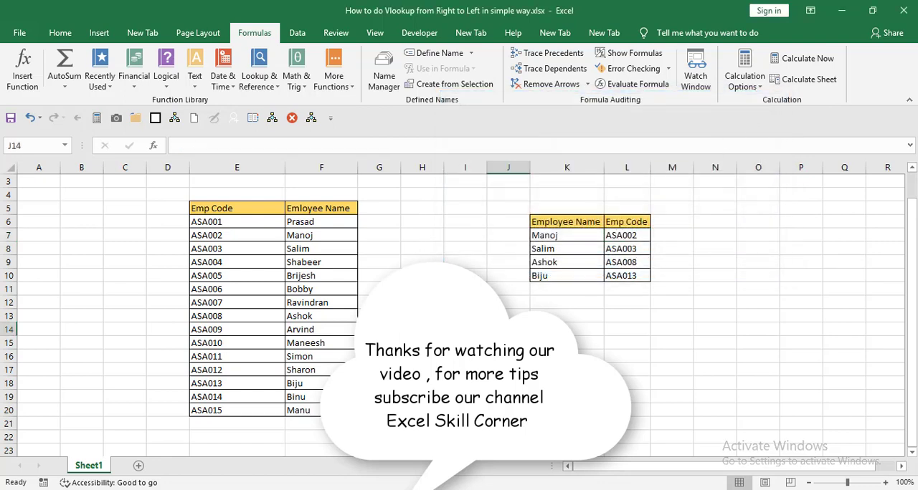